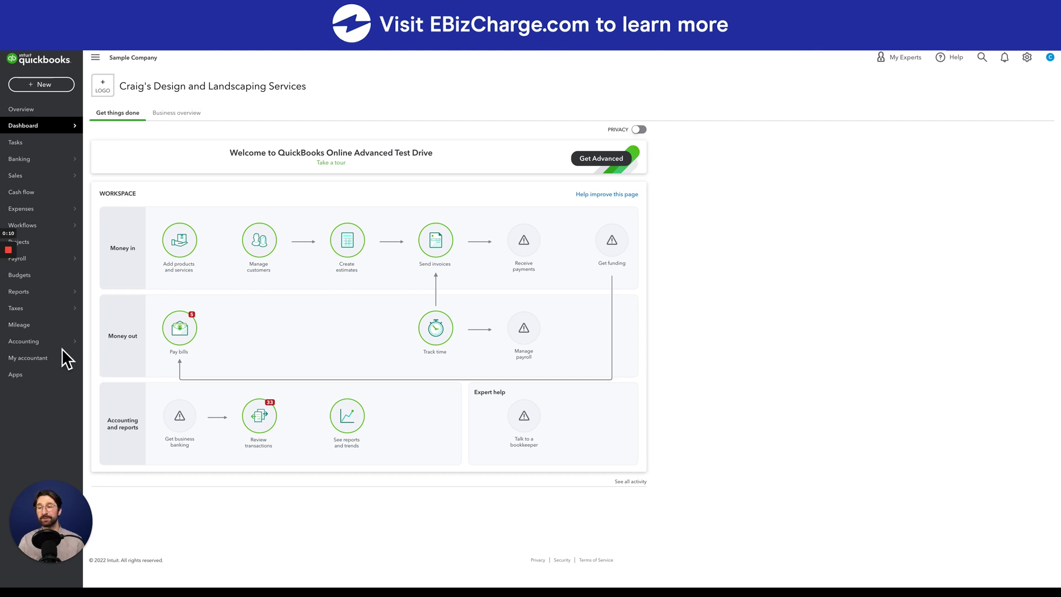
- Open the chart of accounts and filter it by the name 'book'
{"action": "mouse_move", "coordinate": [25, 341]}
{"action": "left_click", "coordinate": [125, 341]}
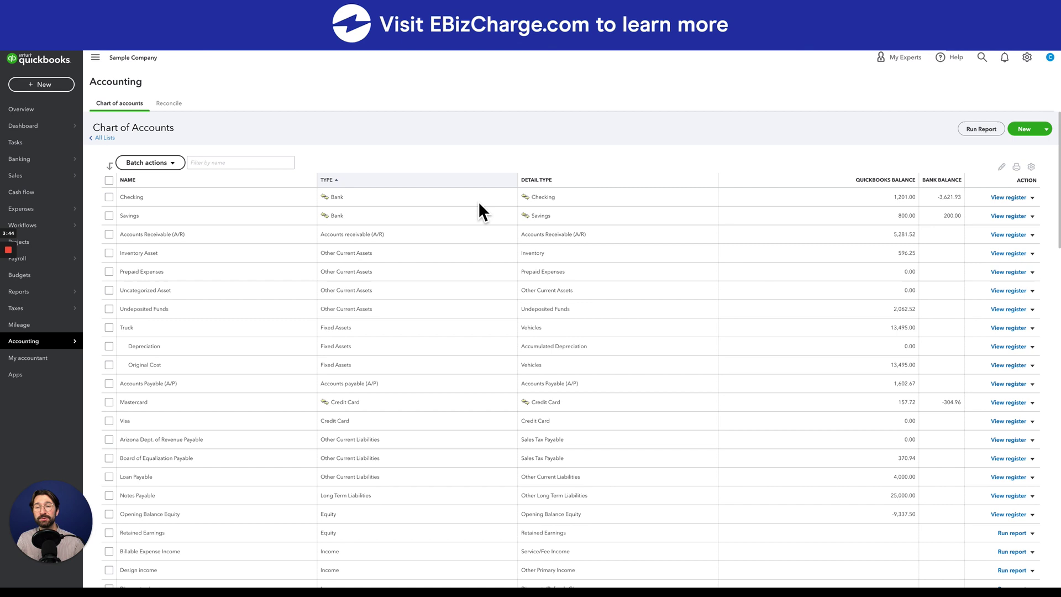
{"action": "left_click", "coordinate": [260, 165]}
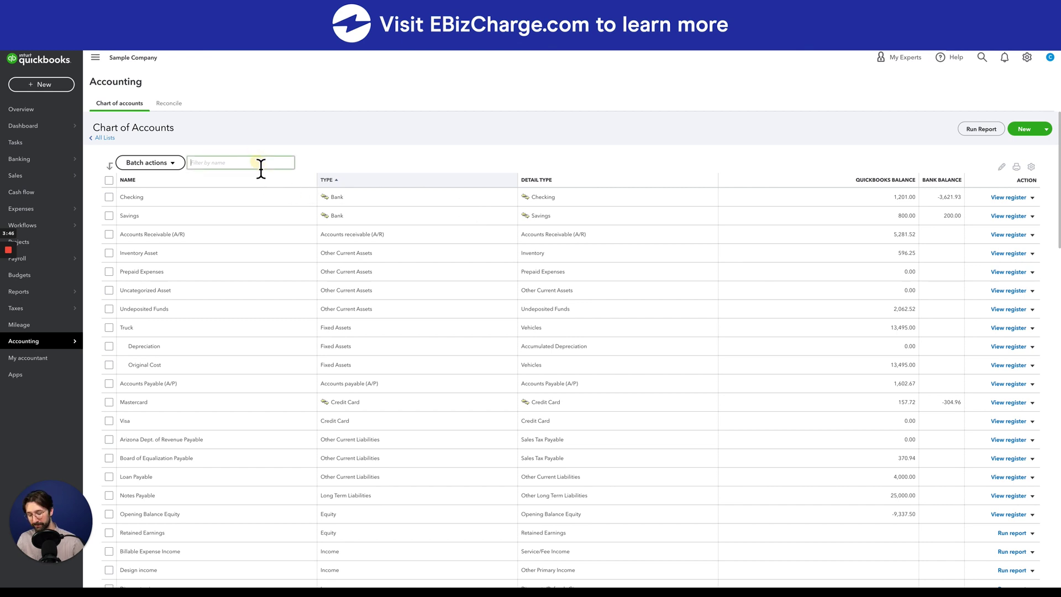
{"action": "type", "text": "book"}
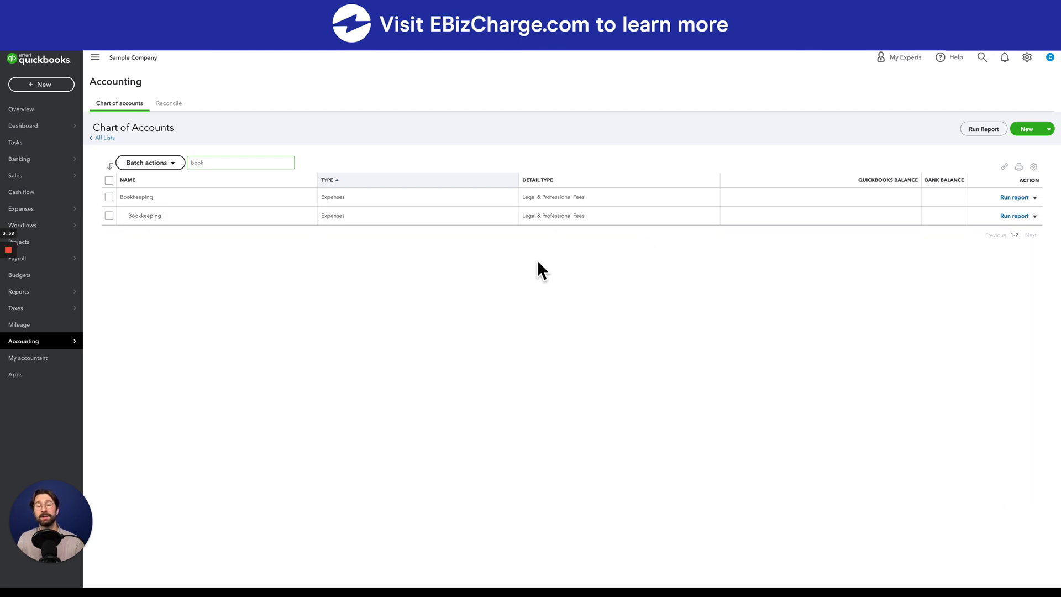
- Edit the second Bookkeeping account to clear 'Is sub-account', and save it
{"action": "left_click", "coordinate": [1036, 216]}
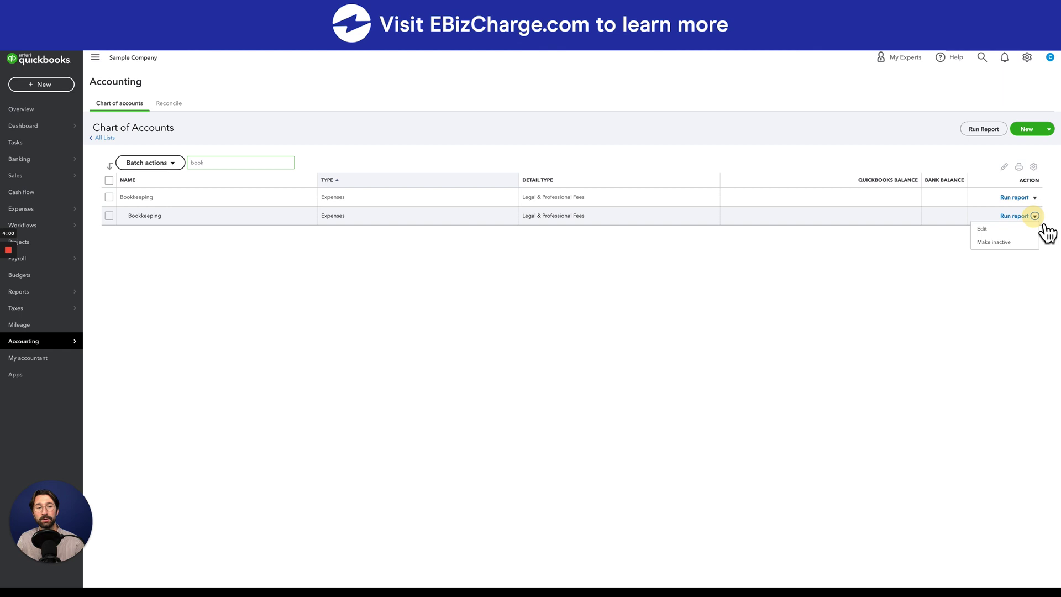
{"action": "left_click", "coordinate": [1019, 228]}
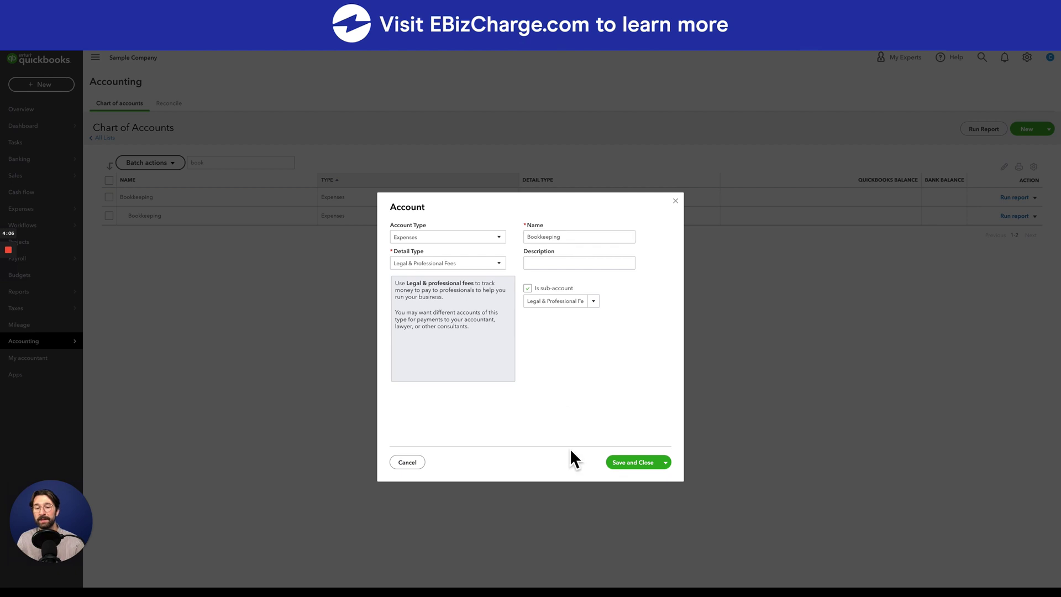
{"action": "left_click", "coordinate": [529, 290]}
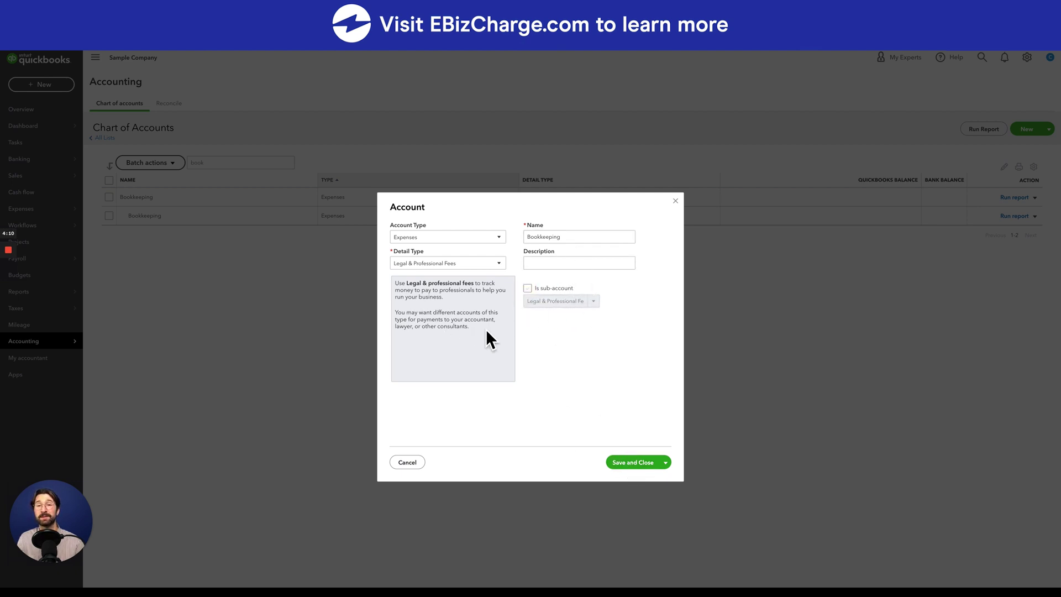
{"action": "left_click", "coordinate": [638, 463]}
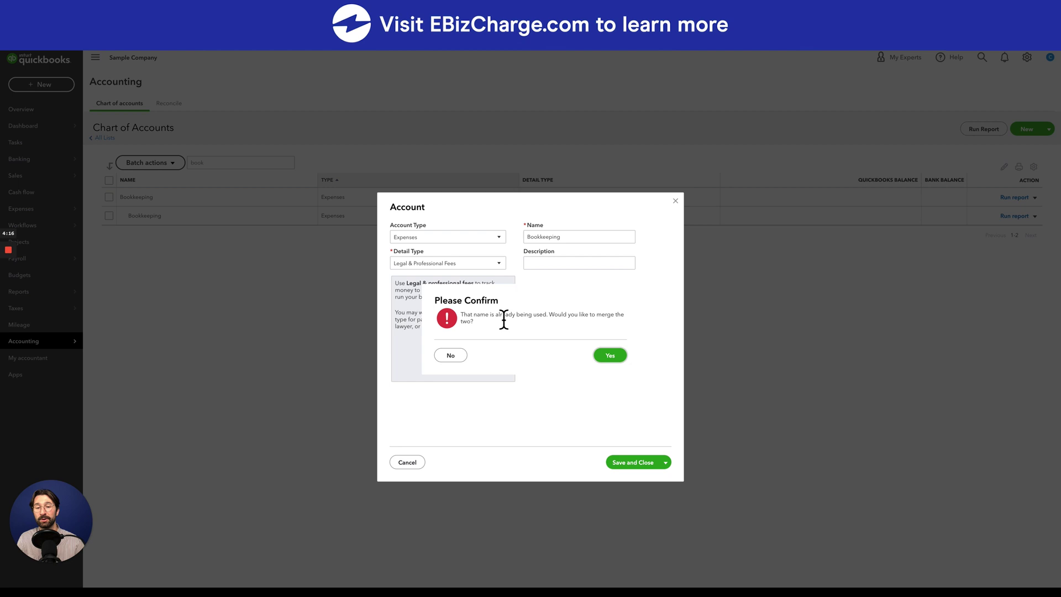
- Confirm merging the two Bookkeeping accounts into one
{"action": "left_click", "coordinate": [611, 356]}
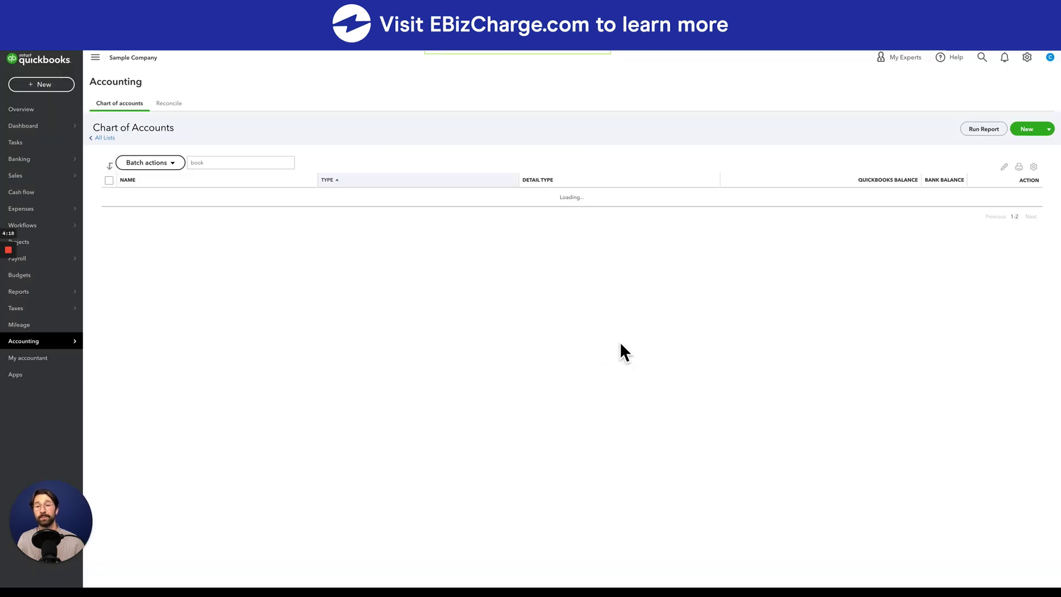